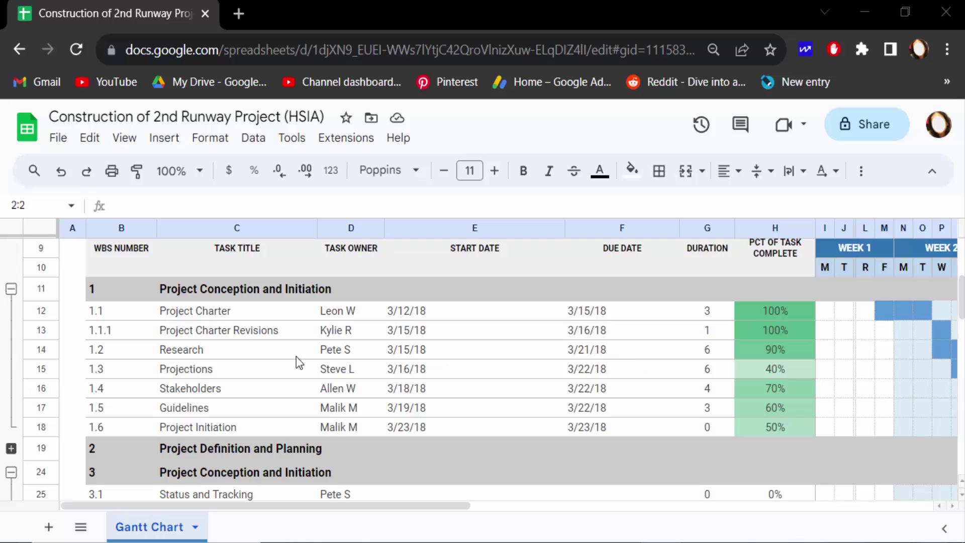
- Select rows 9–25, insert 17 blank rows below row 25, and return to the sheet top
{"action": "left_click", "coordinate": [43, 255]}
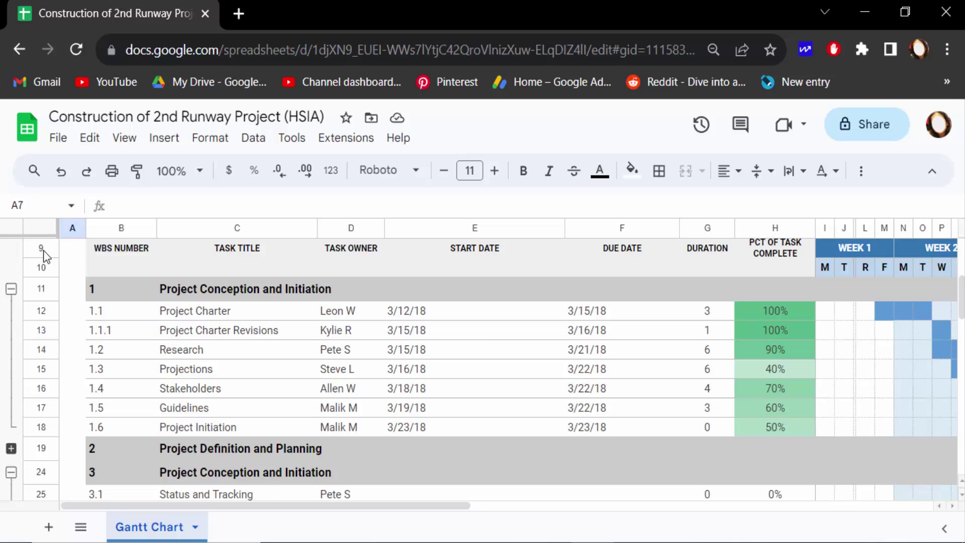
{"action": "left_click_drag", "start_coordinate": [43, 255], "coordinate": [46, 489]}
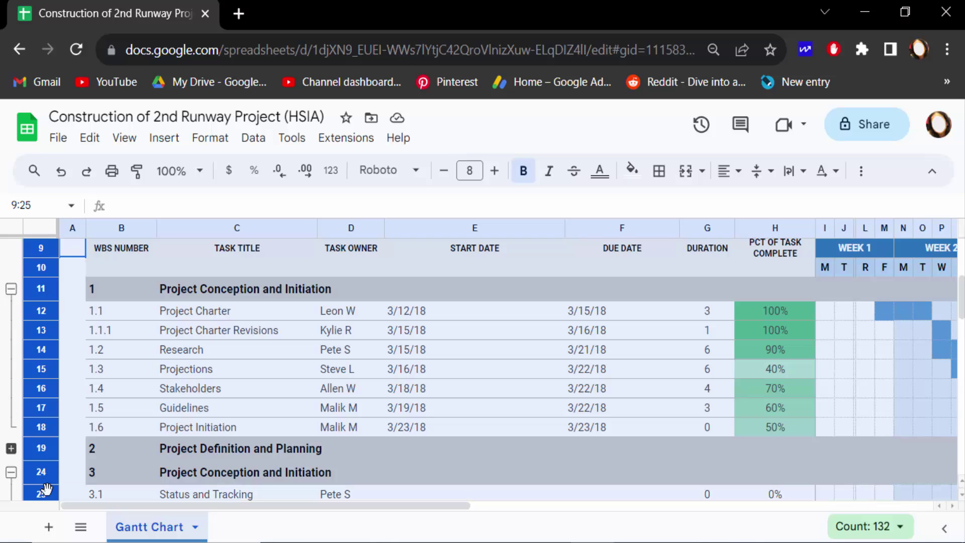
{"action": "right_click", "coordinate": [36, 292]}
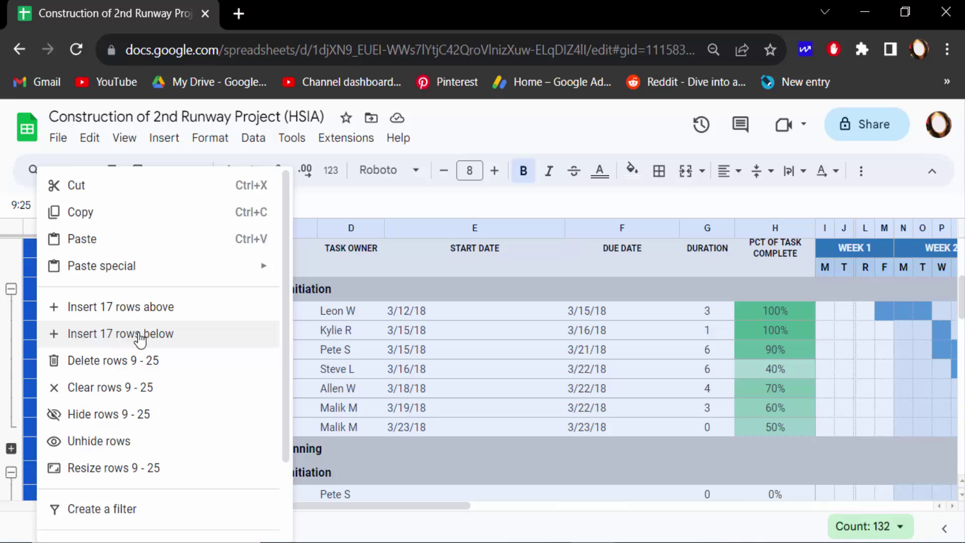
{"action": "left_click", "coordinate": [141, 339]}
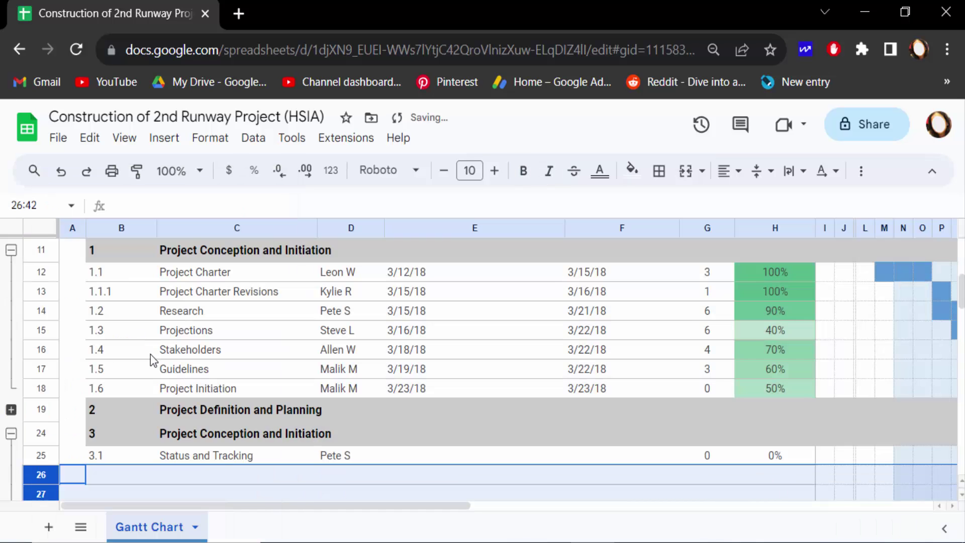
{"action": "scroll", "coordinate": [174, 392], "scroll_direction": "down", "scroll_amount": 5}
{"action": "scroll", "coordinate": [179, 405], "scroll_direction": "down", "scroll_amount": 3}
{"action": "scroll", "coordinate": [179, 405], "scroll_direction": "up", "scroll_amount": 2}
{"action": "scroll", "coordinate": [176, 405], "scroll_direction": "down", "scroll_amount": 4}
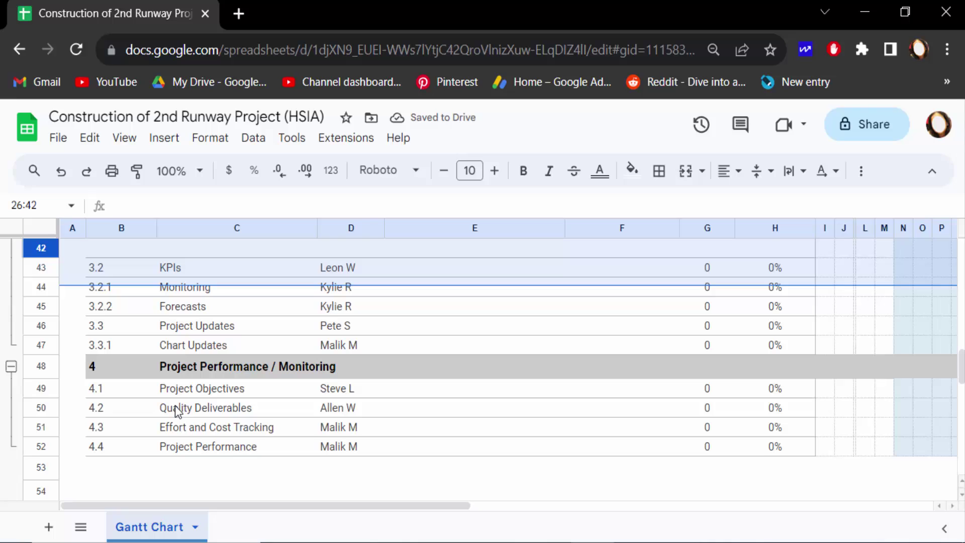
{"action": "key", "text": "ctrl+z"}
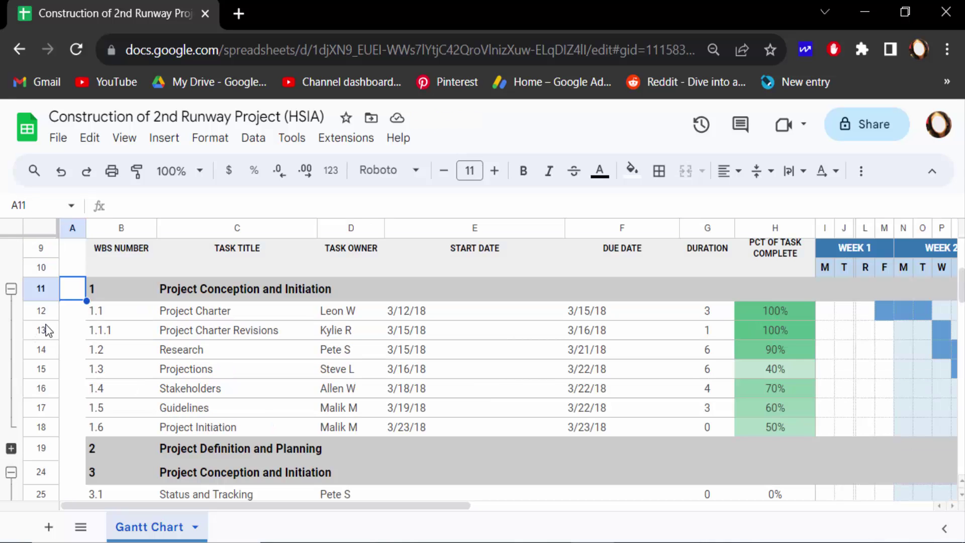
- Select rows 12–17, Project Charter through Guidelines, and bring up their row context menu
{"action": "left_click_drag", "start_coordinate": [41, 315], "coordinate": [51, 406]}
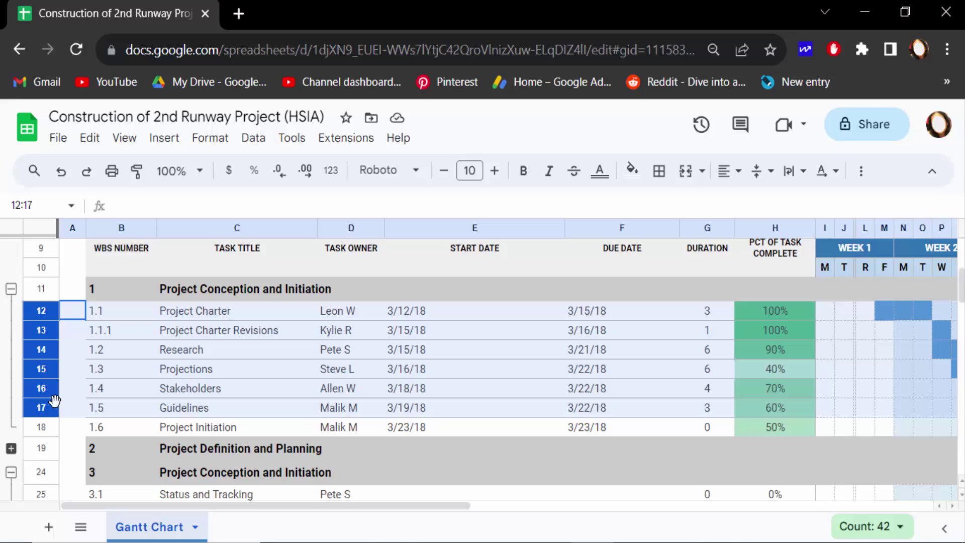
{"action": "right_click", "coordinate": [41, 362]}
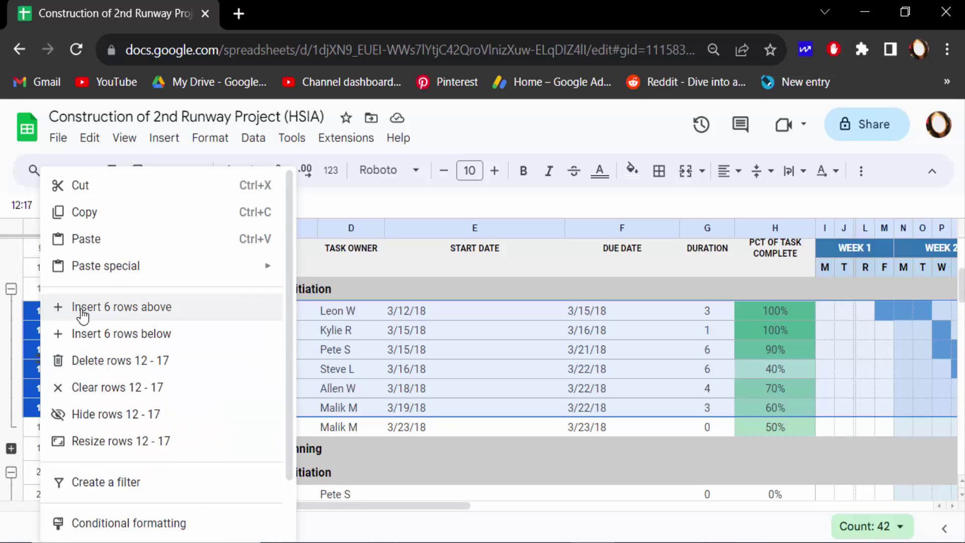